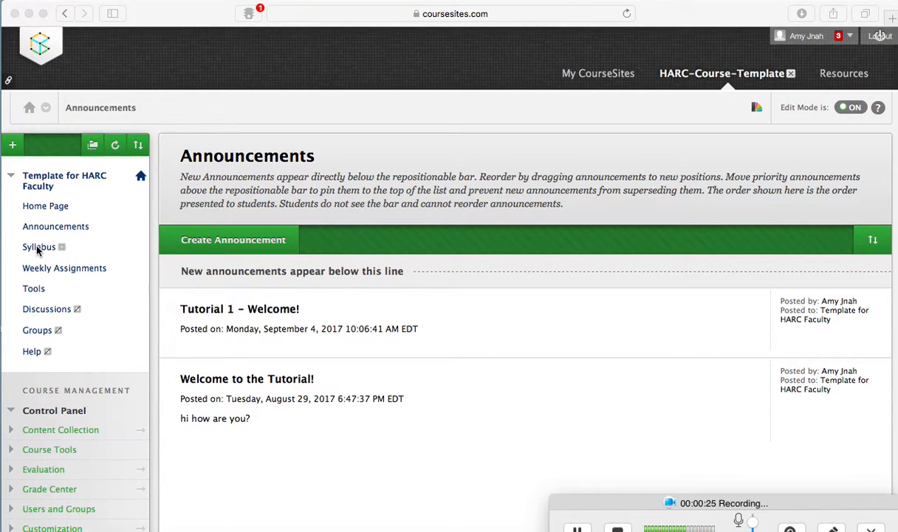
Open the course's Syllabus content area and start creating a File entry there
left_click(39, 251)
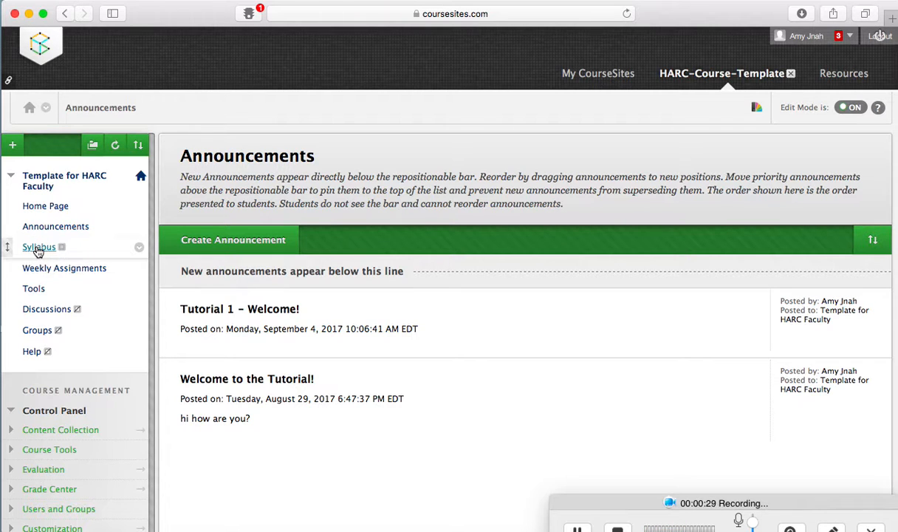
left_click(37, 250)
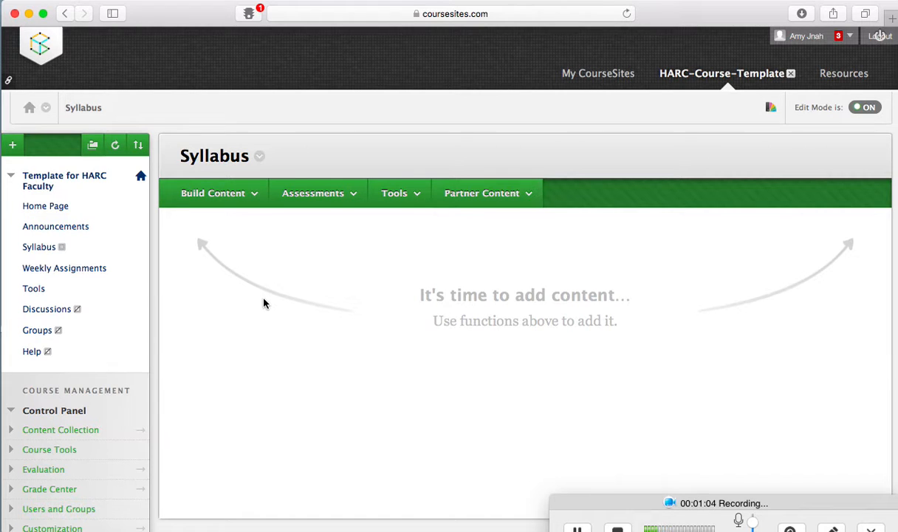
left_click(233, 198)
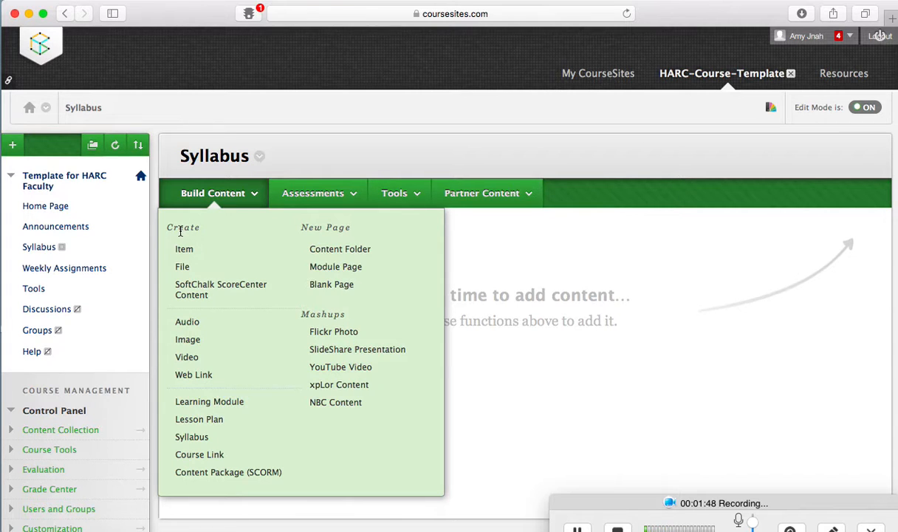
left_click(184, 269)
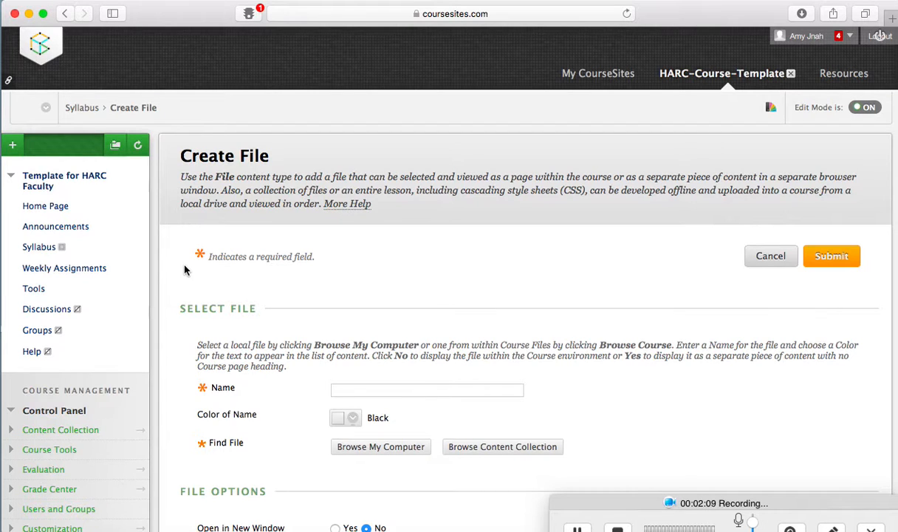
Name the new file entry AY 2017-2018 Syllabus (Course Name)
scroll(472, 376, "down", 4)
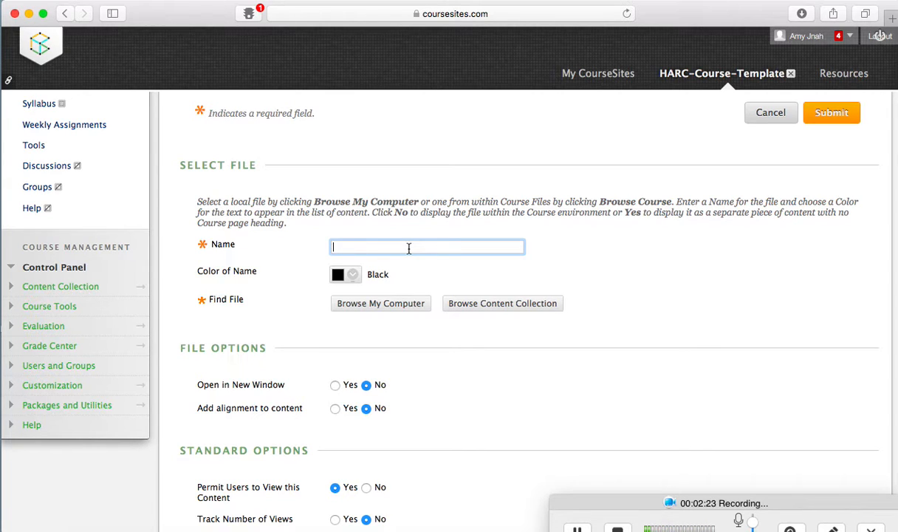
type("AY 2017")
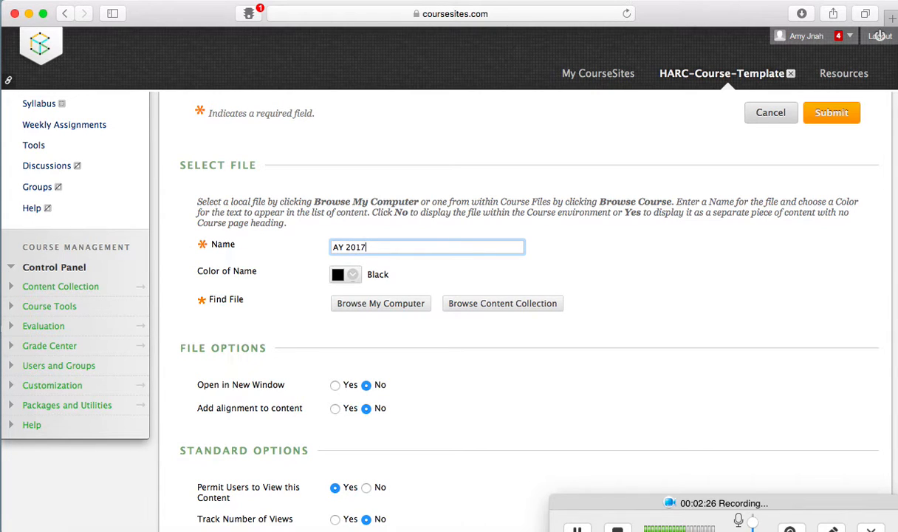
type("-2018 Syl")
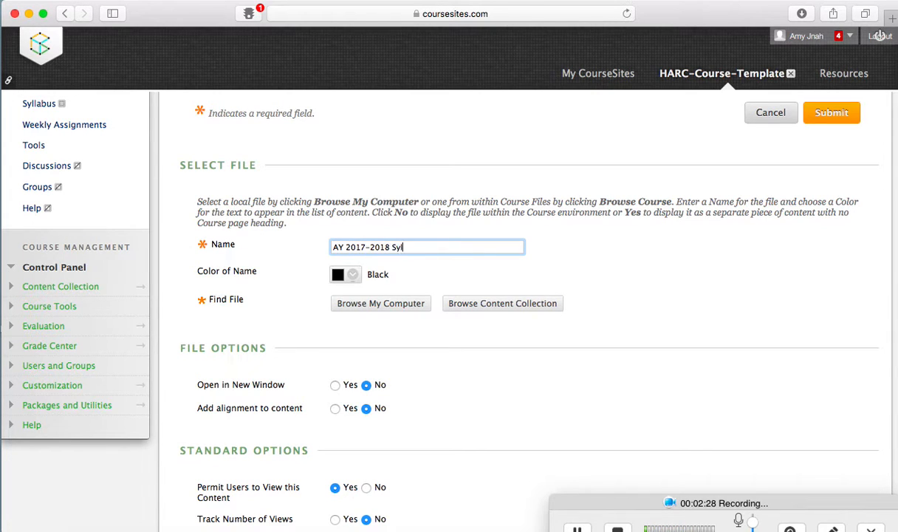
type("labus (Course ")
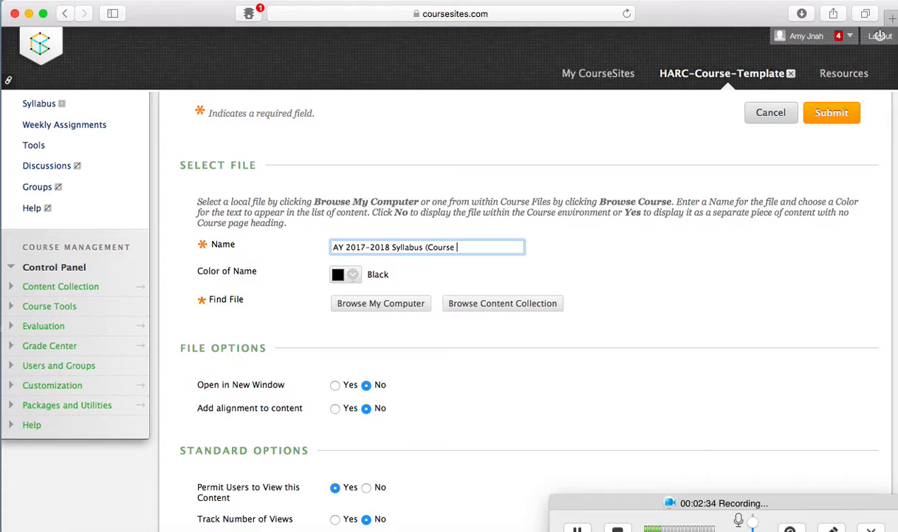
type("Name)")
Attach the local file NURS 6417 FALL 2017 from the AY 2017-2018 Syllabi folder in Dropbox's NNP Faculty Folder
left_click(389, 311)
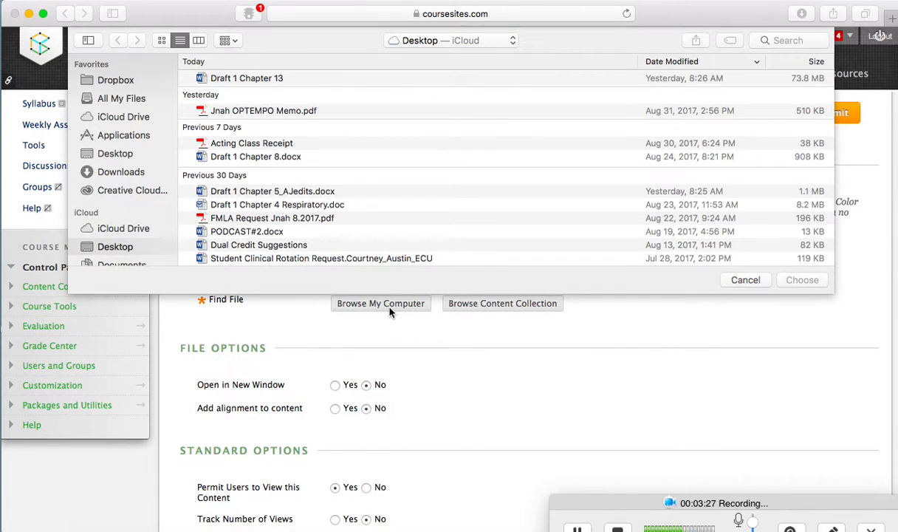
scroll(377, 237, "down", 1)
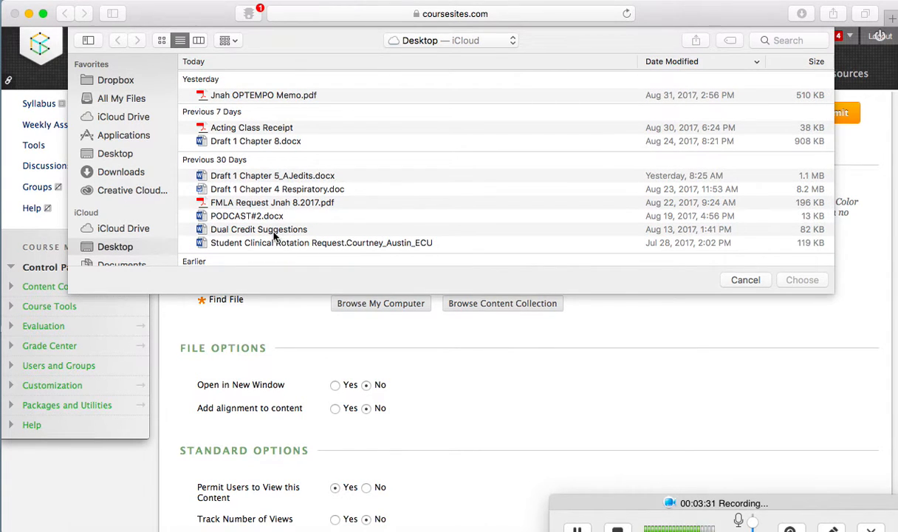
left_click(111, 79)
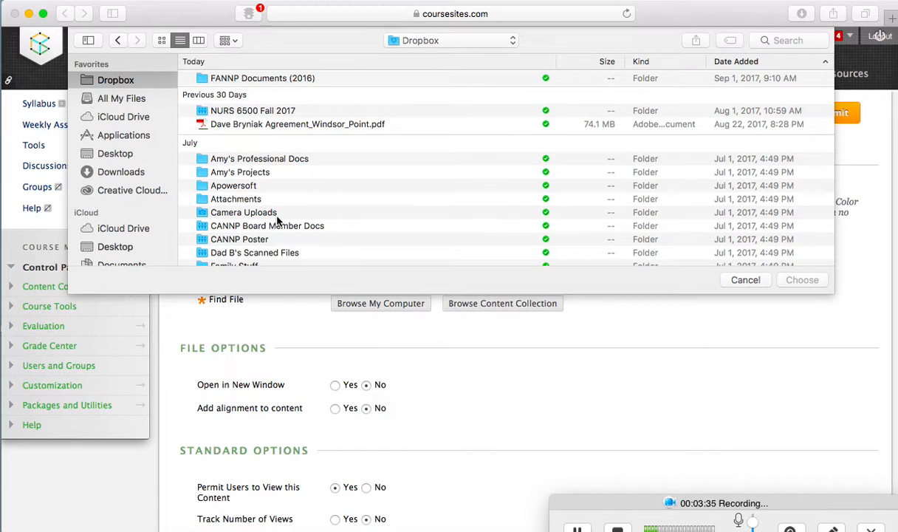
scroll(278, 221, "down", 8)
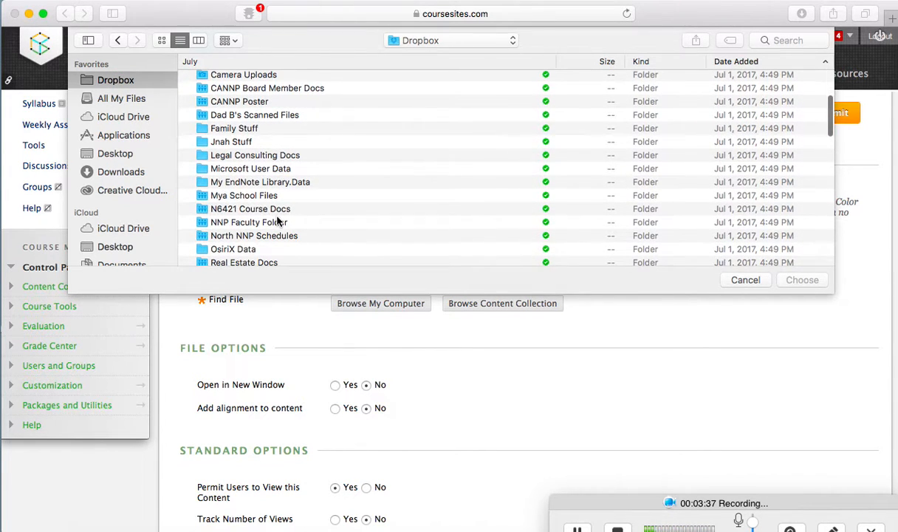
double_click(244, 221)
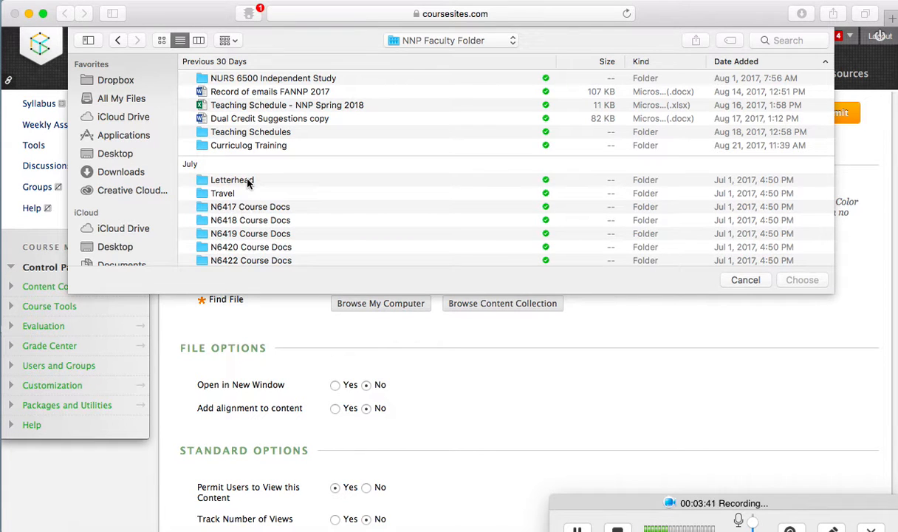
scroll(249, 183, "down", 7)
scroll(249, 183, "down", 7)
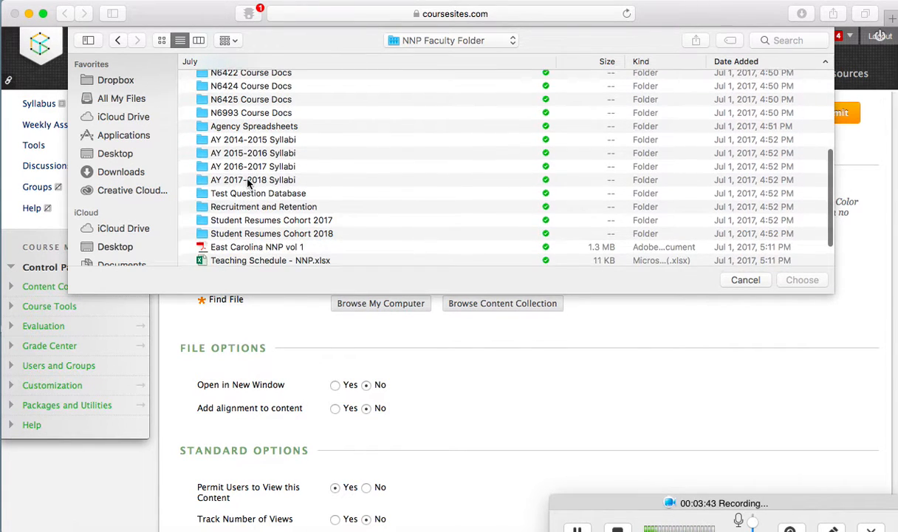
scroll(244, 174, "up", 1)
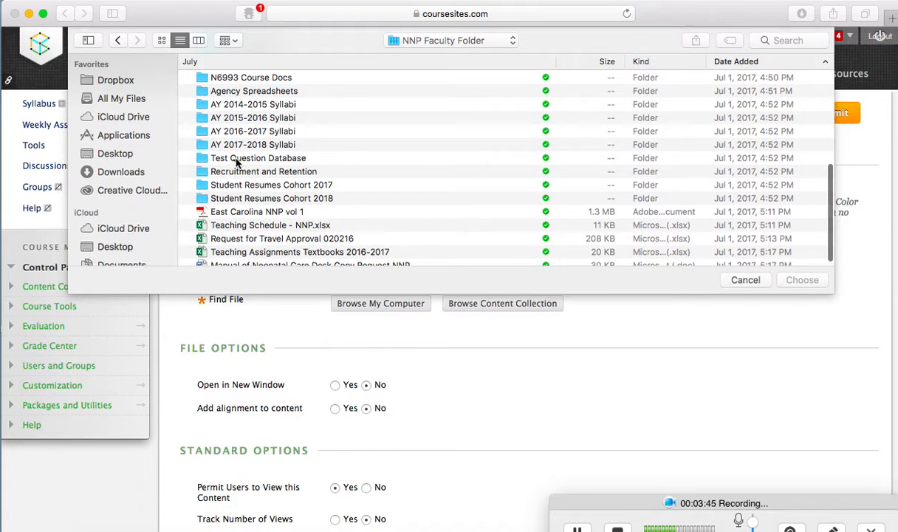
double_click(229, 146)
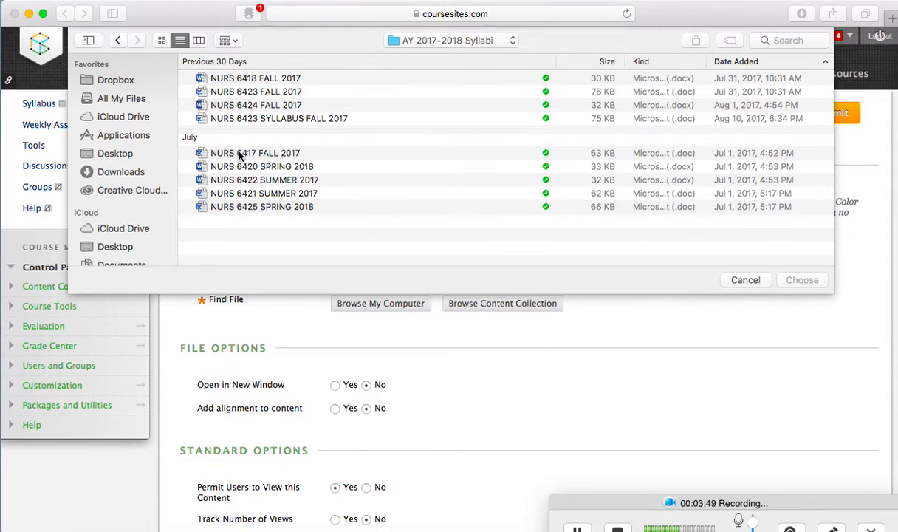
double_click(238, 154)
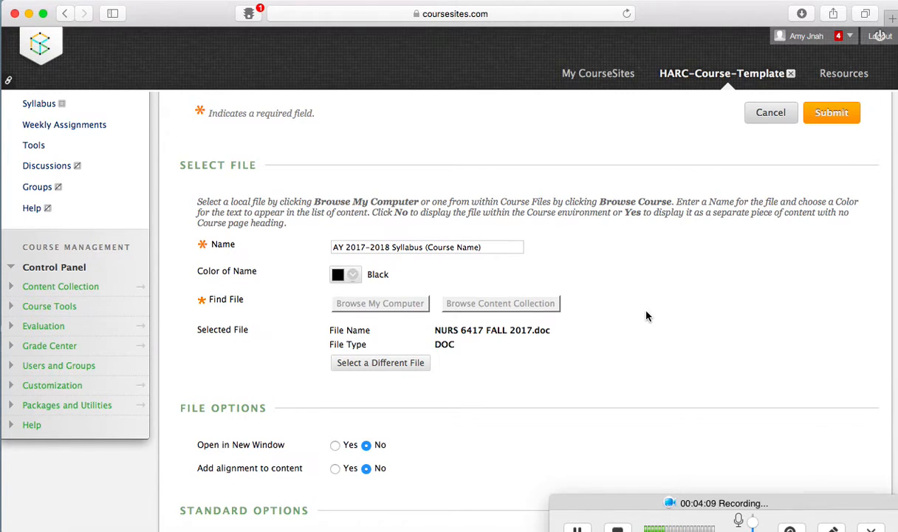
Switch Track Number of Views for the syllabus file to Yes and back to No
scroll(646, 316, "down", 3)
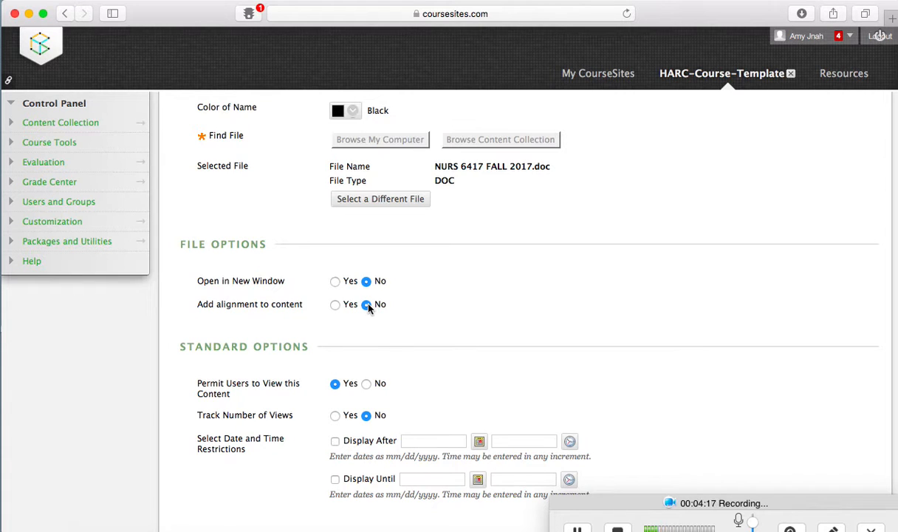
scroll(382, 343, "down", 3)
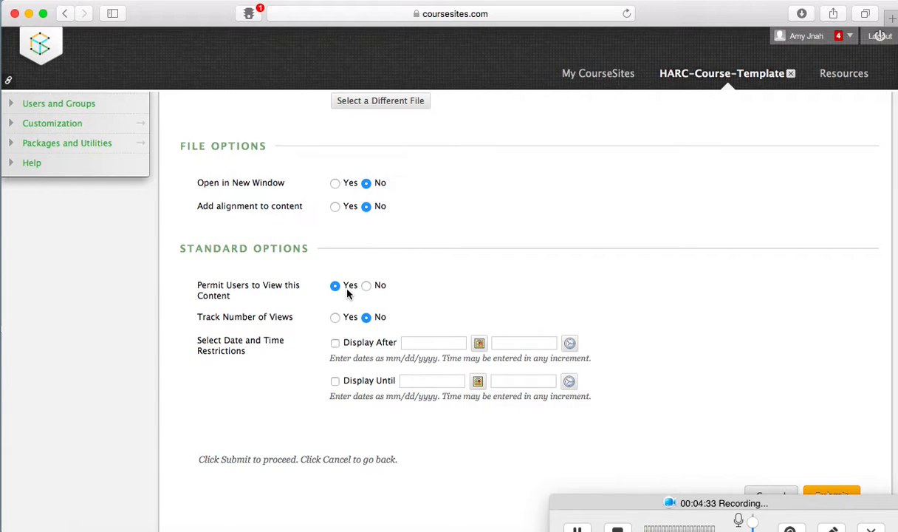
left_click(336, 317)
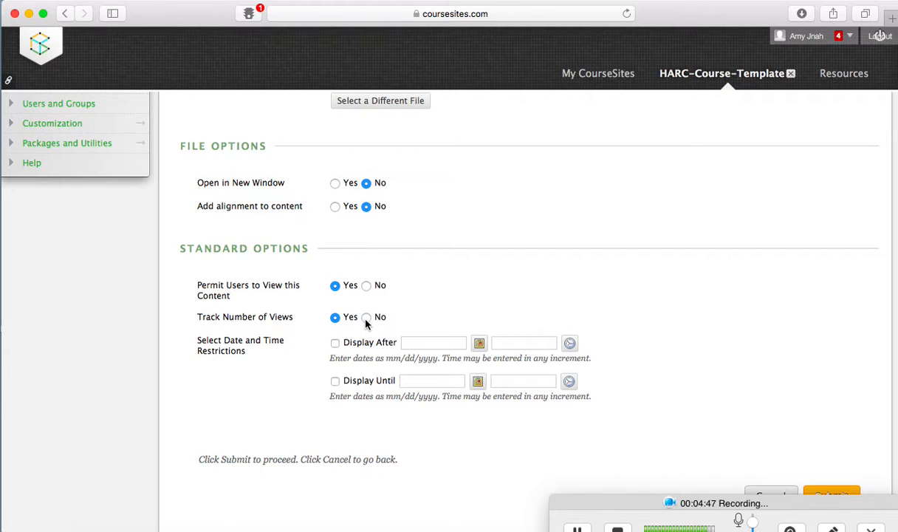
left_click(367, 318)
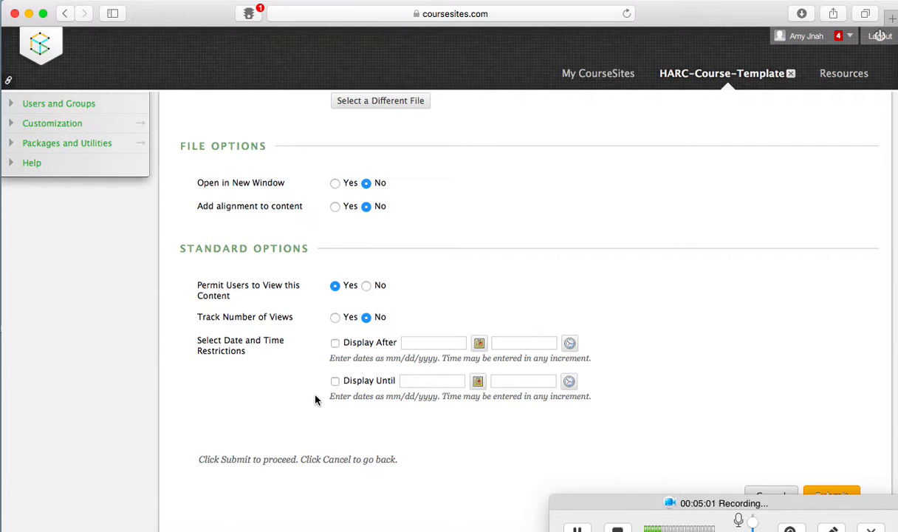
Review the file settings, submit the syllabus file and reopen the Syllabus content area
left_click_drag(631, 499, 657, 530)
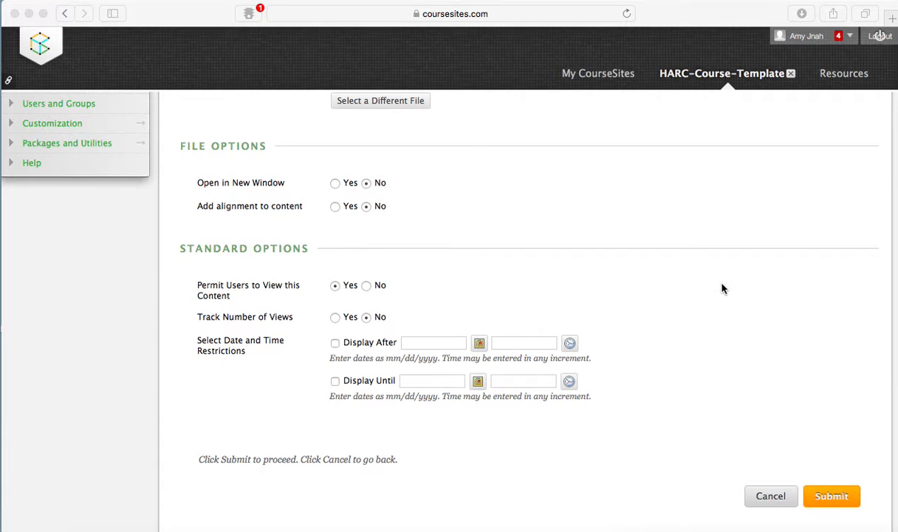
scroll(723, 289, "up", 5)
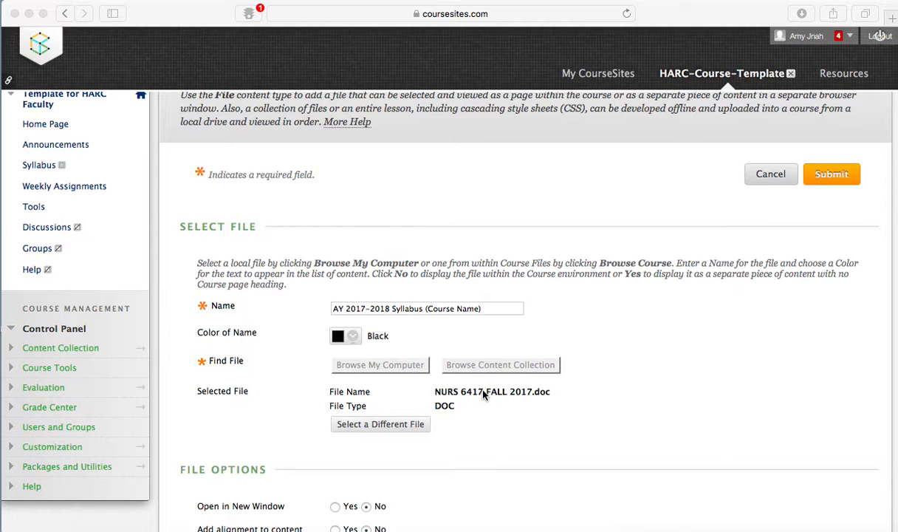
scroll(611, 427, "down", 5)
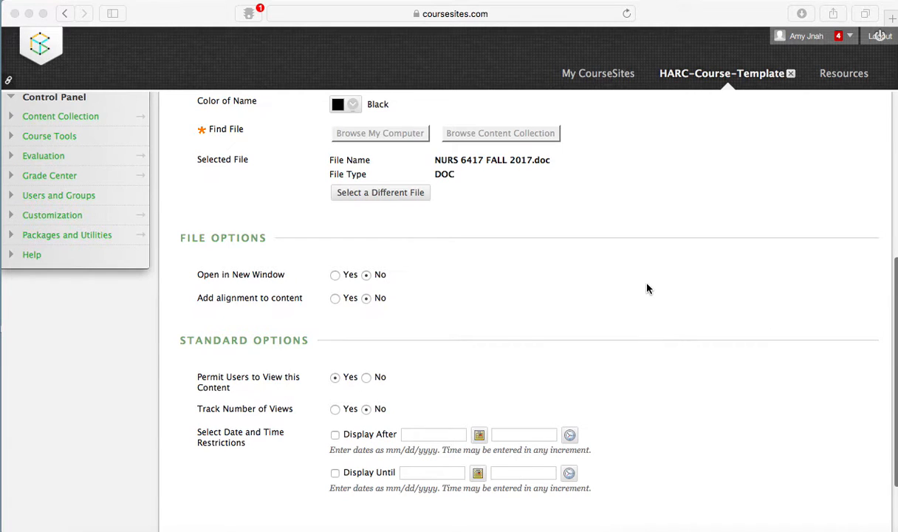
scroll(647, 288, "down", 2)
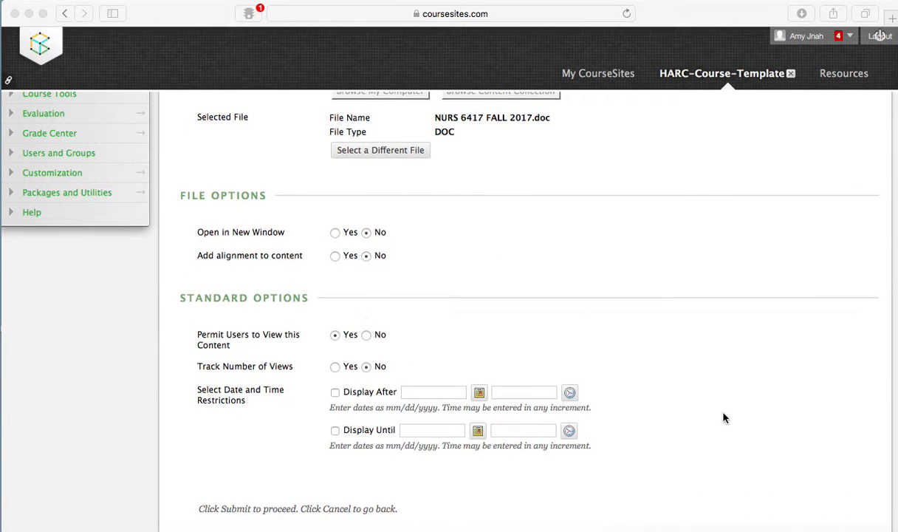
scroll(723, 417, "down", 2)
left_click(828, 496)
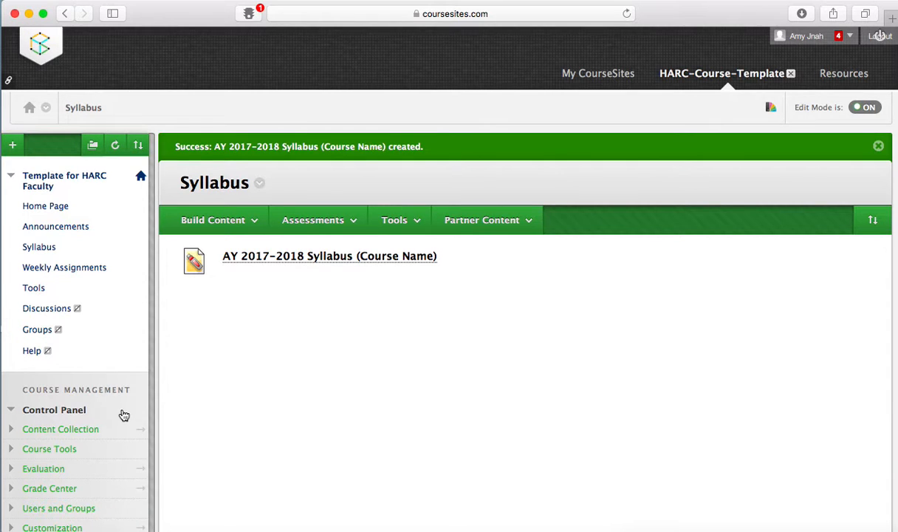
left_click(41, 249)
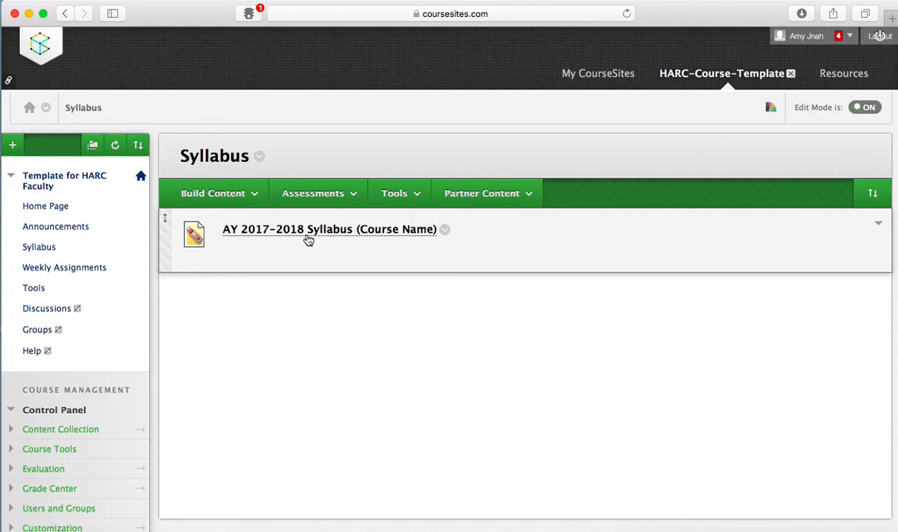
Create an Item in the Syllabus area and name it AY 2017-2018 Syllabus (Course Name)
left_click(255, 195)
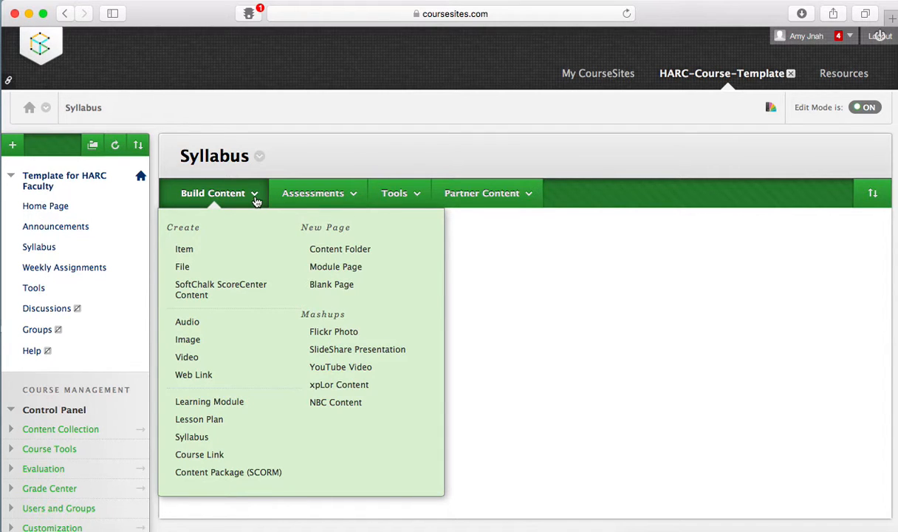
left_click(185, 249)
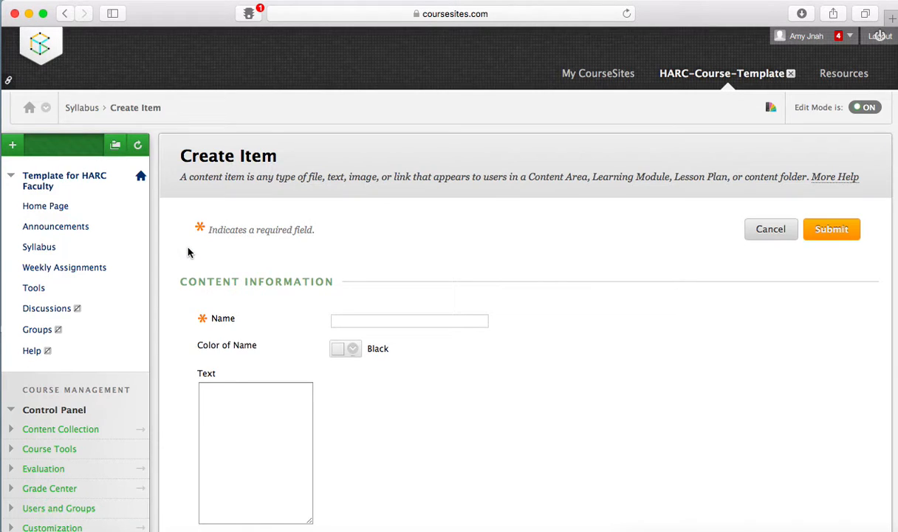
left_click(361, 320)
left_click(361, 321)
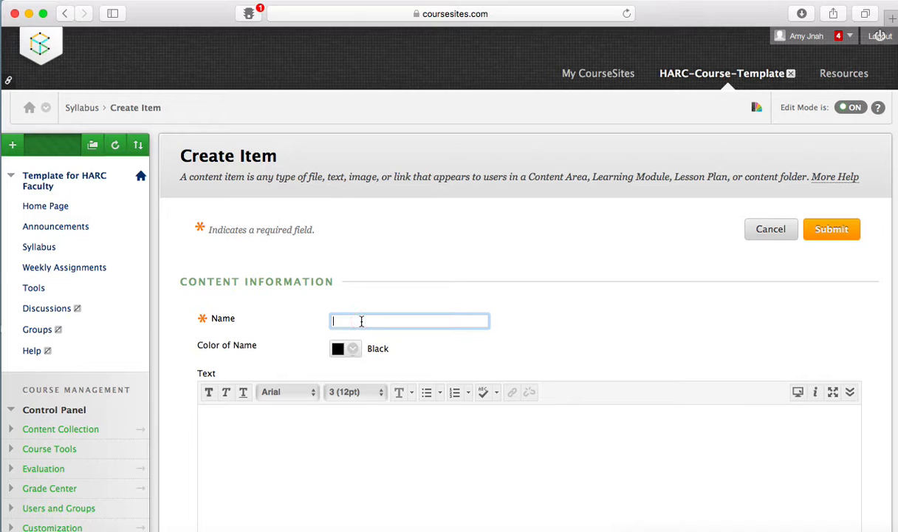
type("AY 2017-2018 Syllabus ")
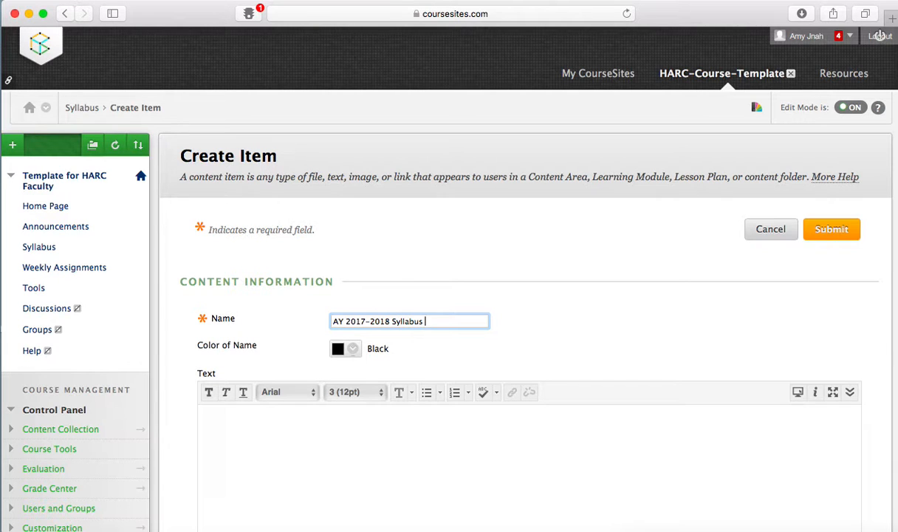
type("(Course Name)")
Write the item text "You can provide specific instructions to your students, that will be visible to them before downloading or viewing a file."
scroll(337, 439, "down", 3)
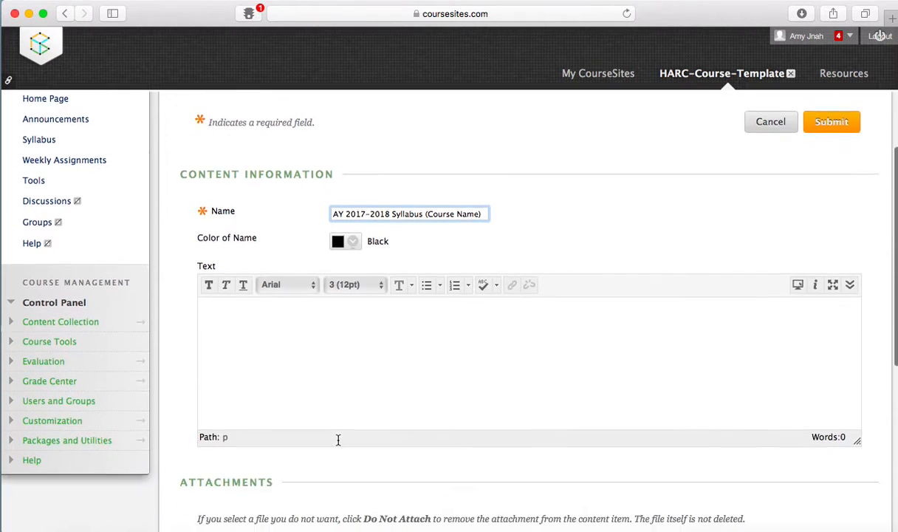
left_click(329, 319)
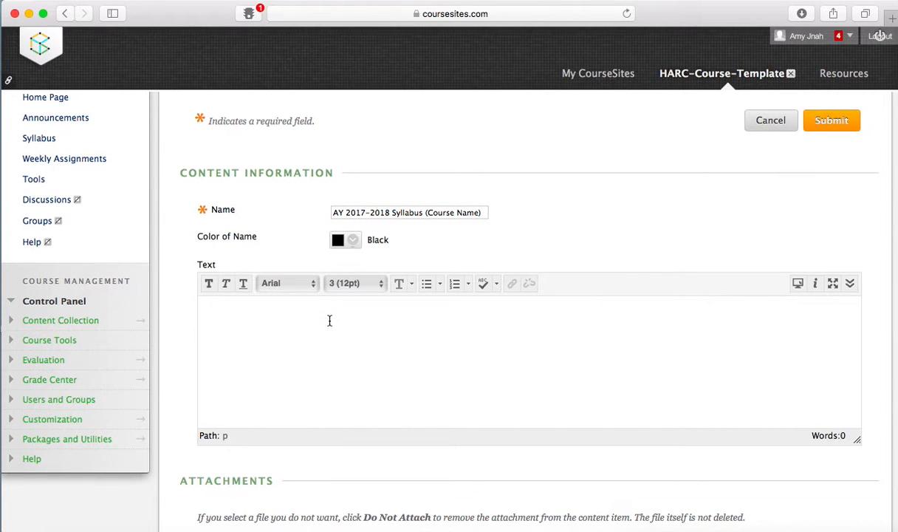
type("You can provide specific in")
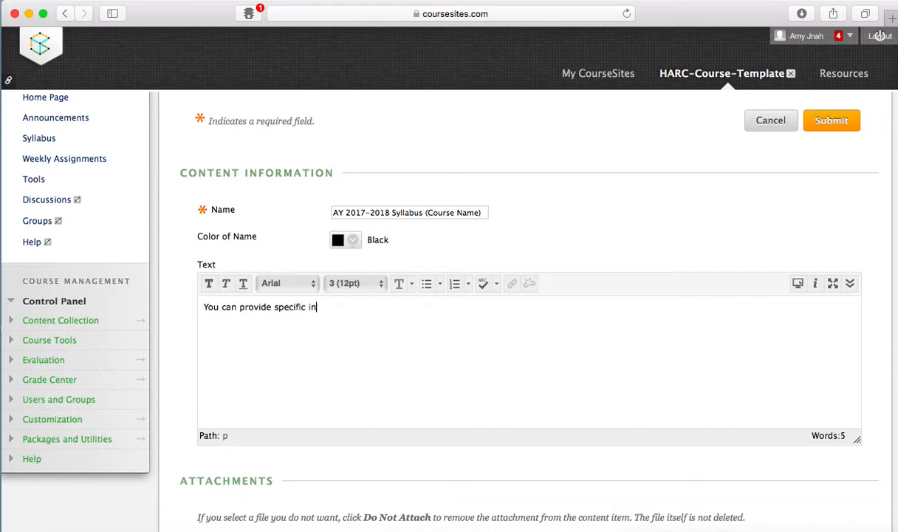
type("structions to your st")
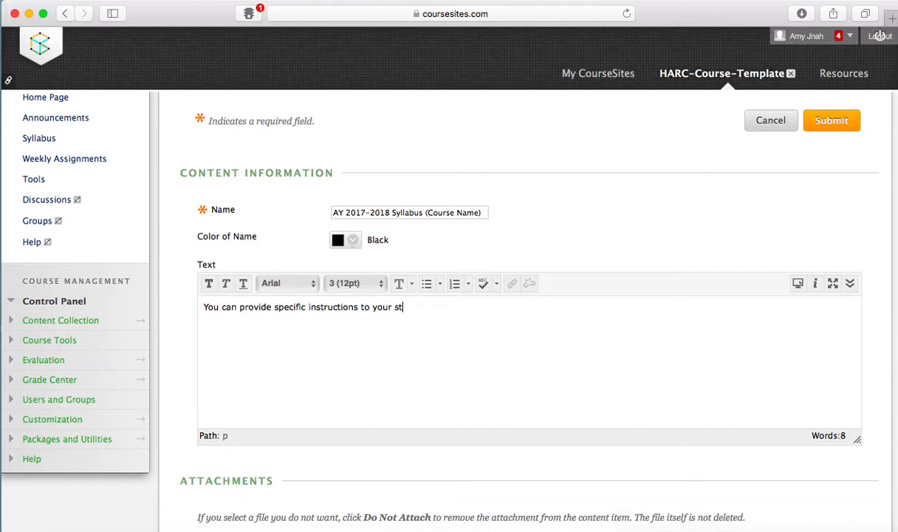
type("udents, that will b")
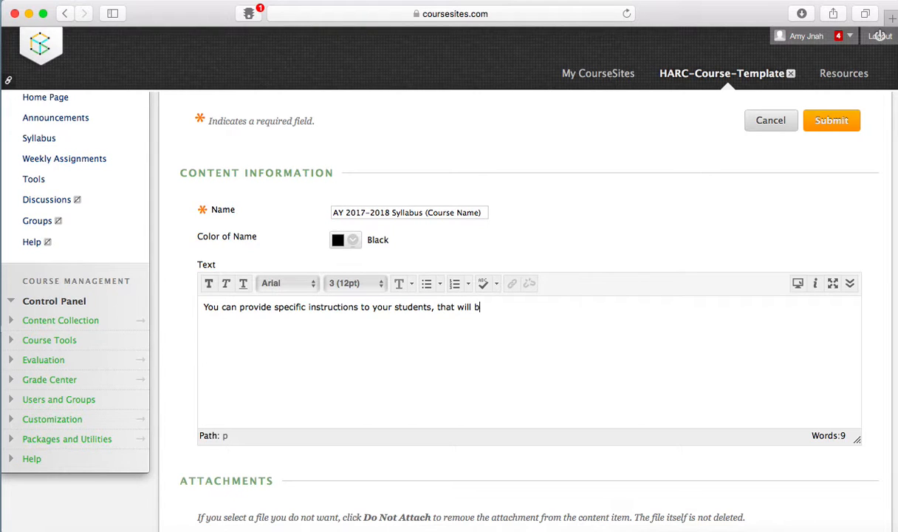
type("e visible to them ")
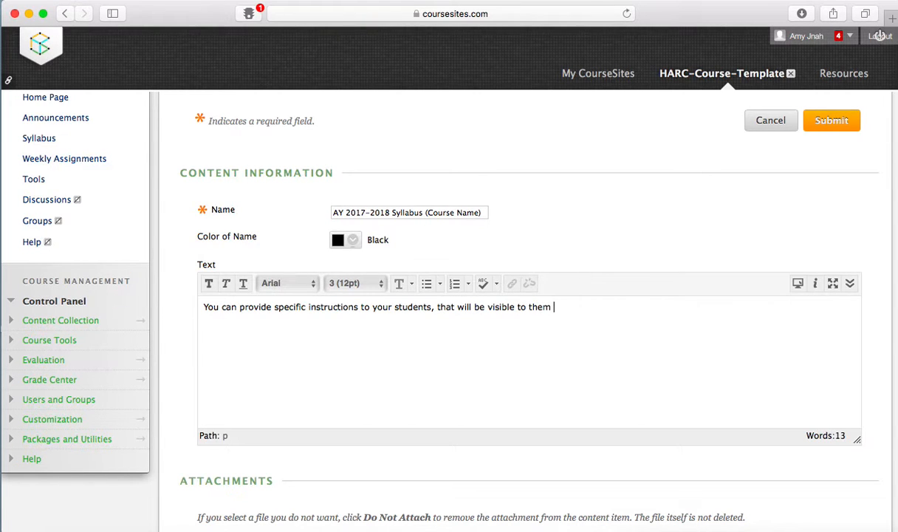
type("before downloadi")
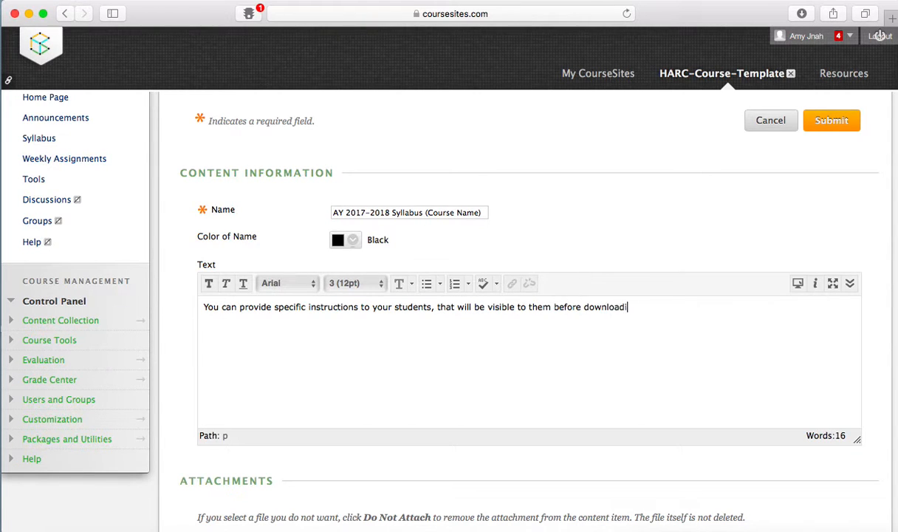
type("ng or viewing a lfile.")
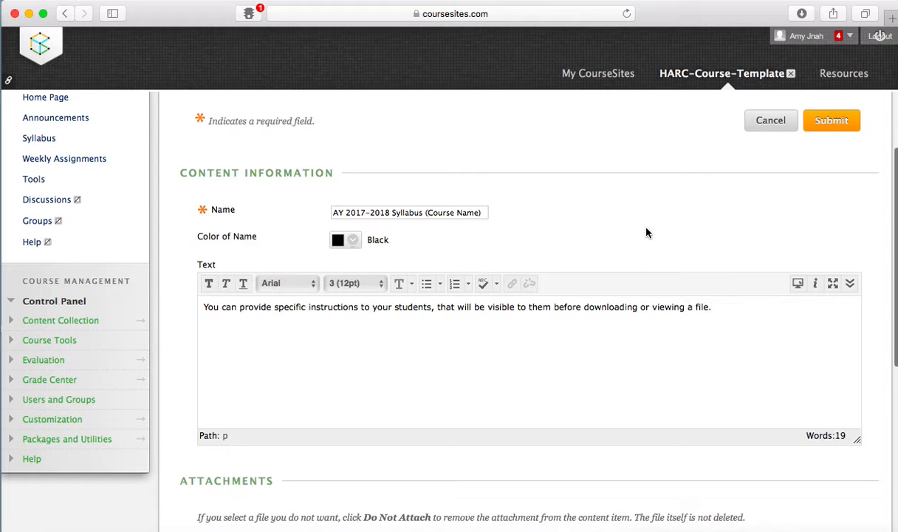
Attach the local file NURS 6417 FALL 2017 from the AY 2017-2018 Syllabi folder to the syllabus item
scroll(646, 233, "down", 1)
scroll(646, 233, "up", 3)
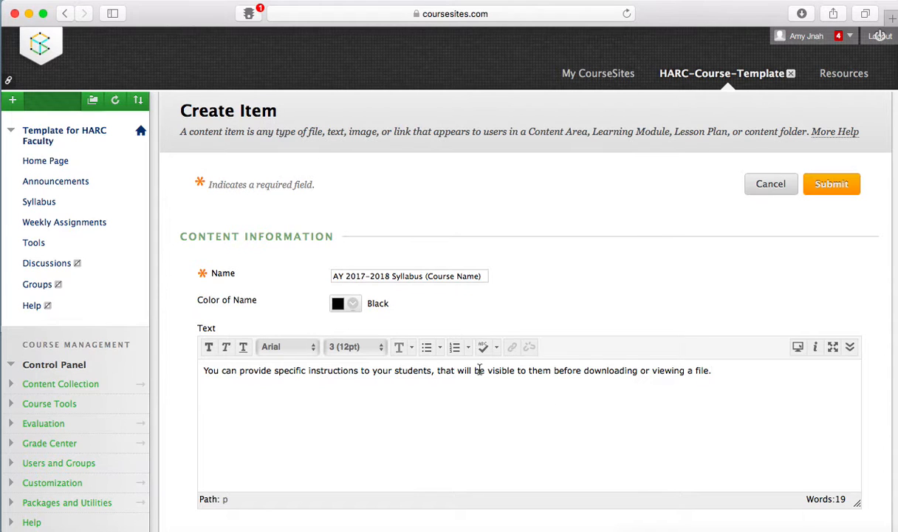
scroll(616, 282, "down", 1)
scroll(616, 282, "down", 10)
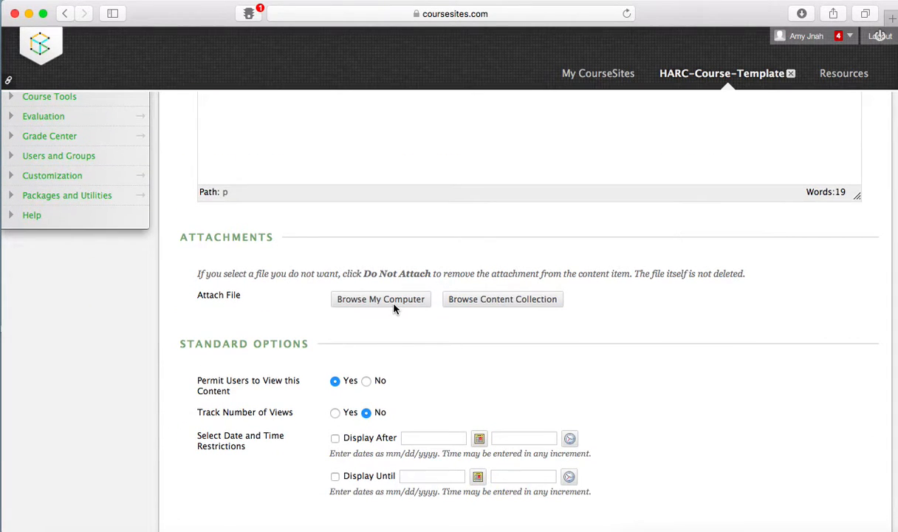
left_click(394, 307)
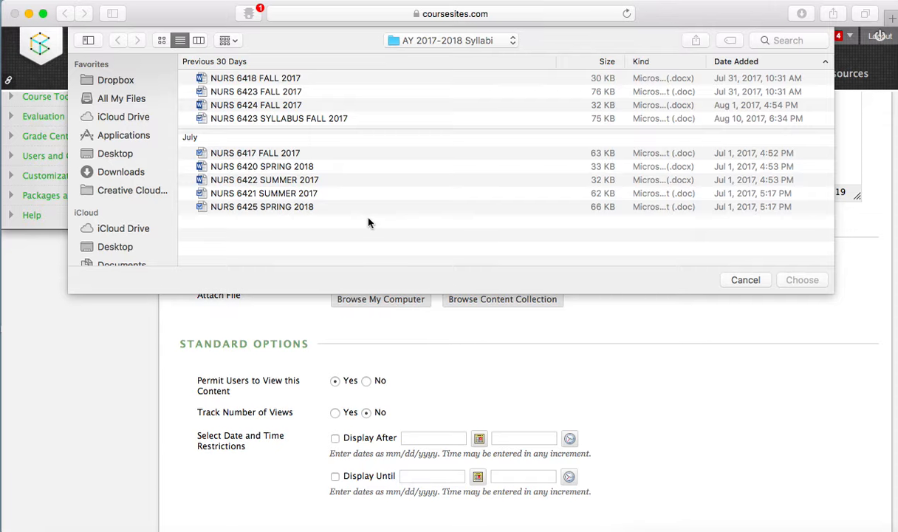
double_click(239, 153)
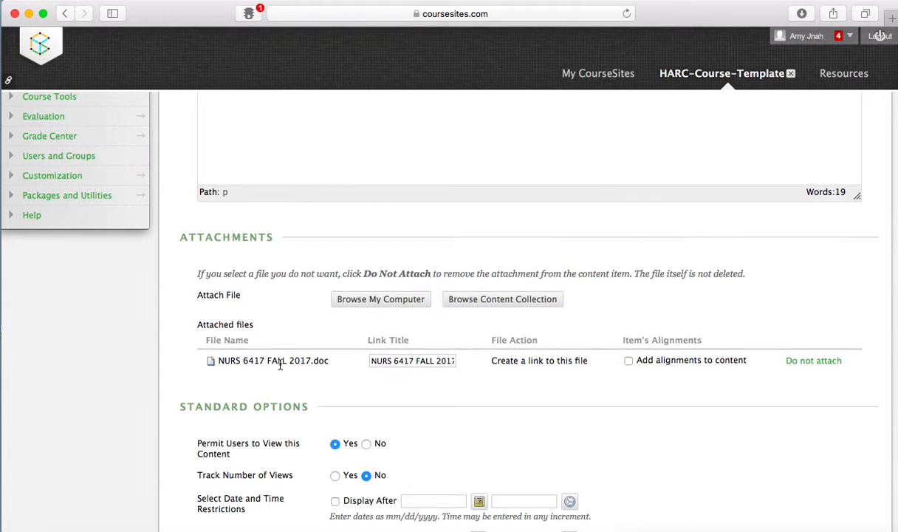
Review the item's viewing, tracking and date restriction options and submit the syllabus item
scroll(547, 443, "down", 4)
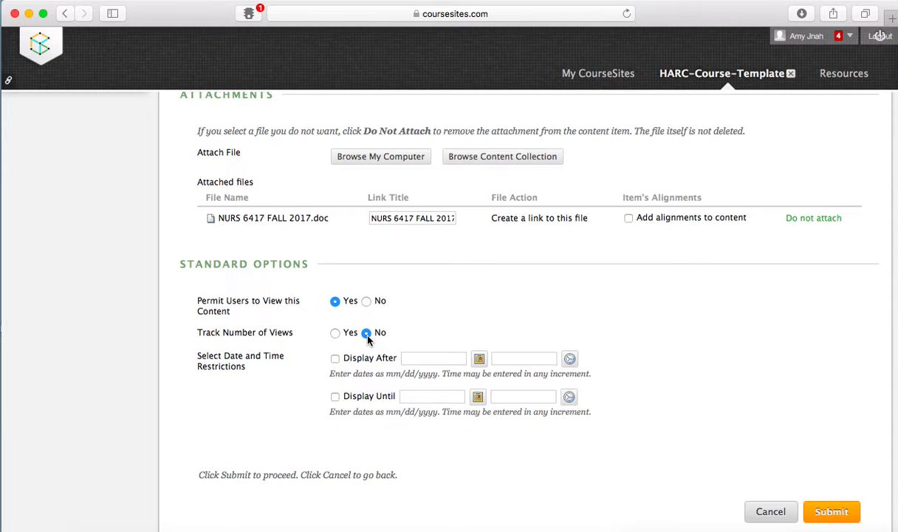
scroll(611, 347, "down", 1)
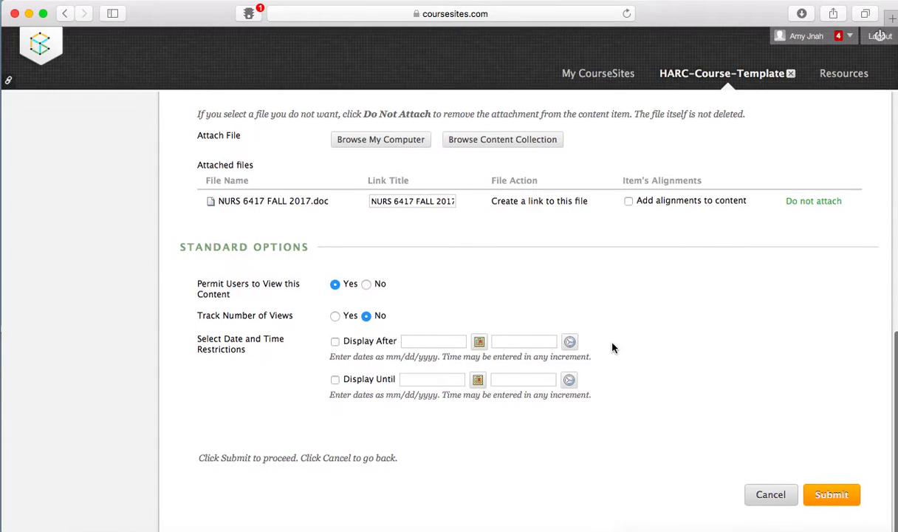
left_click(833, 508)
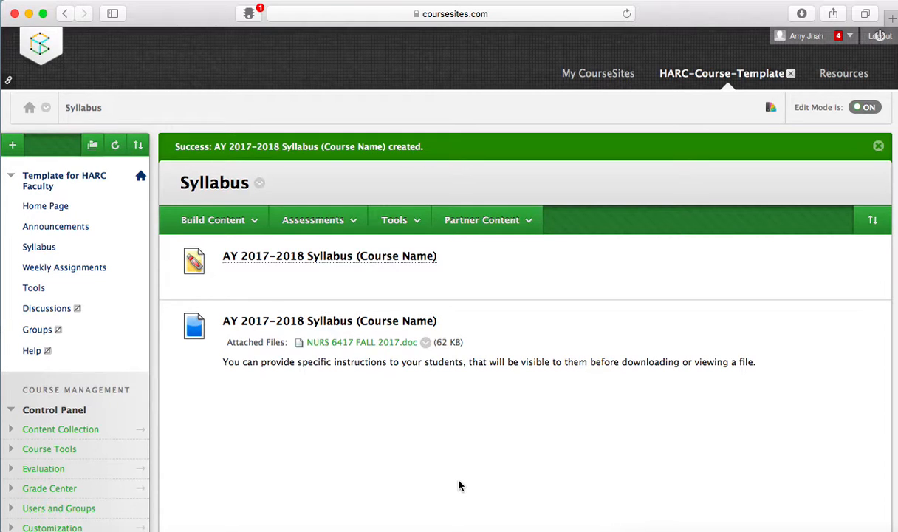
Delete the AY 2017-2018 Syllabus (Course Name) entry that was added as a File from the Syllabus area and confirm the deletion
left_click(445, 257)
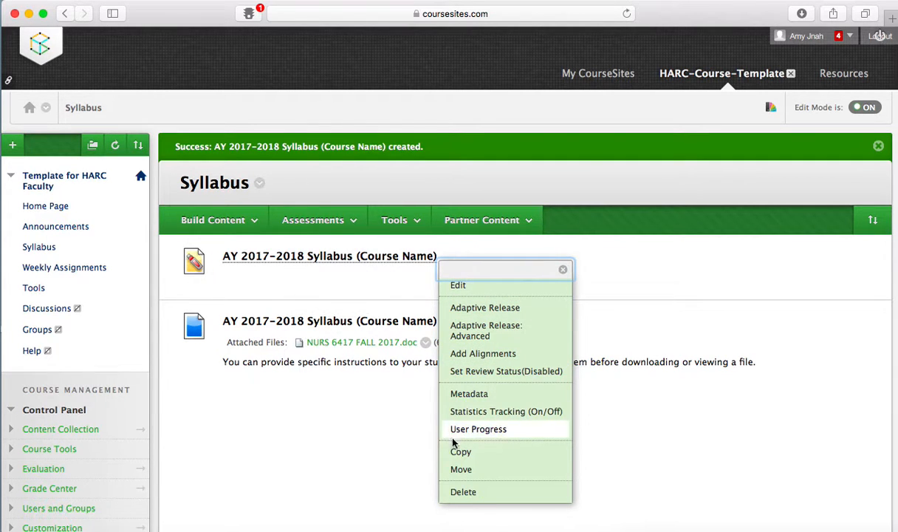
left_click(458, 493)
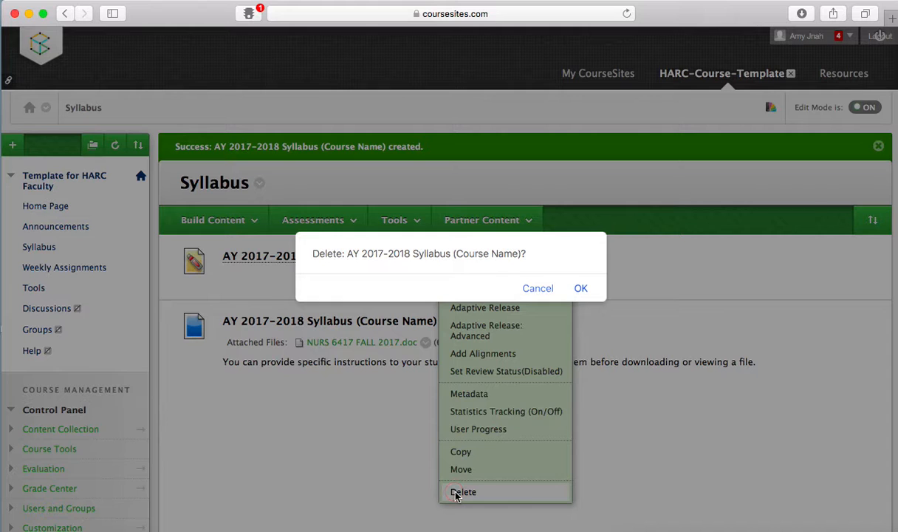
left_click(585, 288)
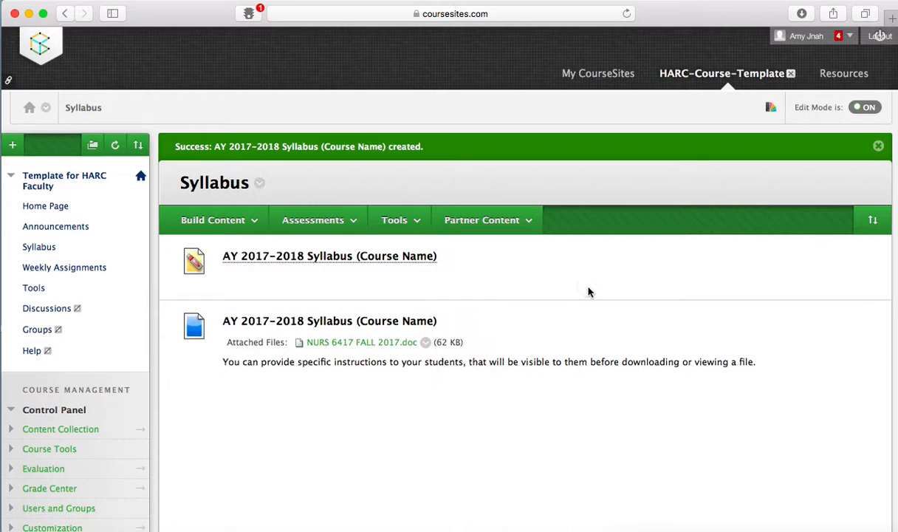